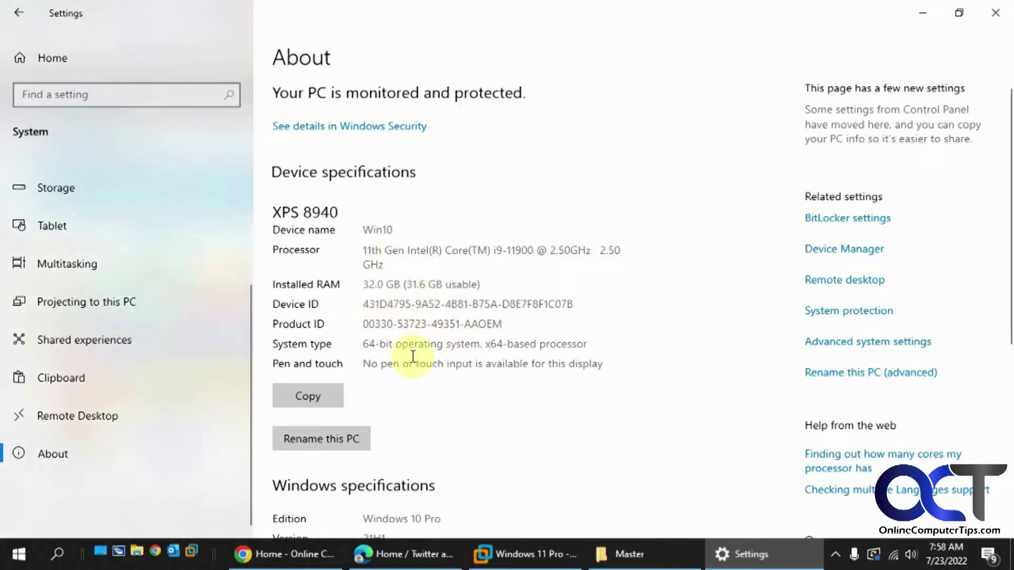
pyautogui.scroll(-5, 426, 347)
pyautogui.scroll(5, 426, 257)
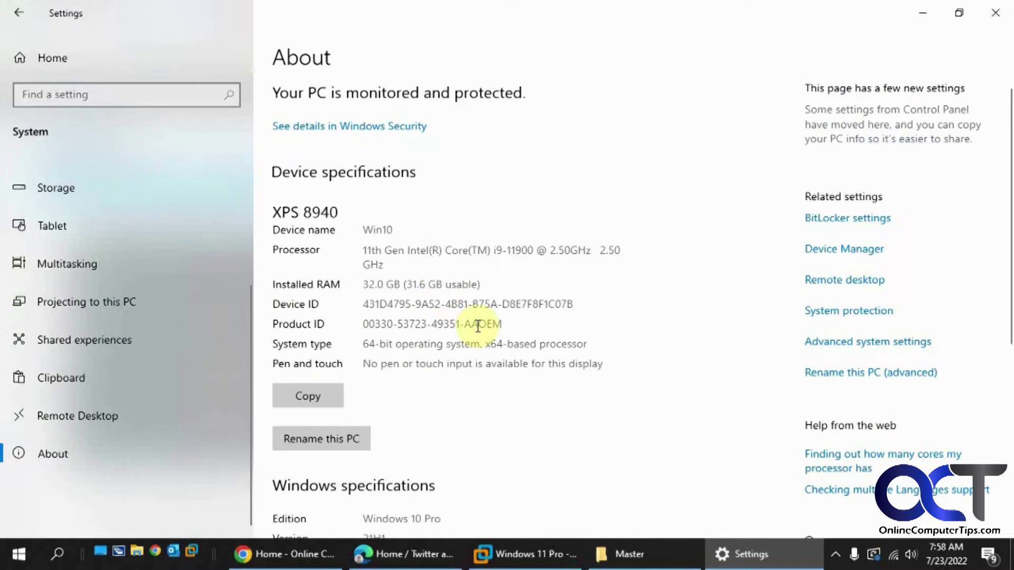
# Launch System Information from the taskbar search and maximize its window.
pyautogui.click(60, 554)
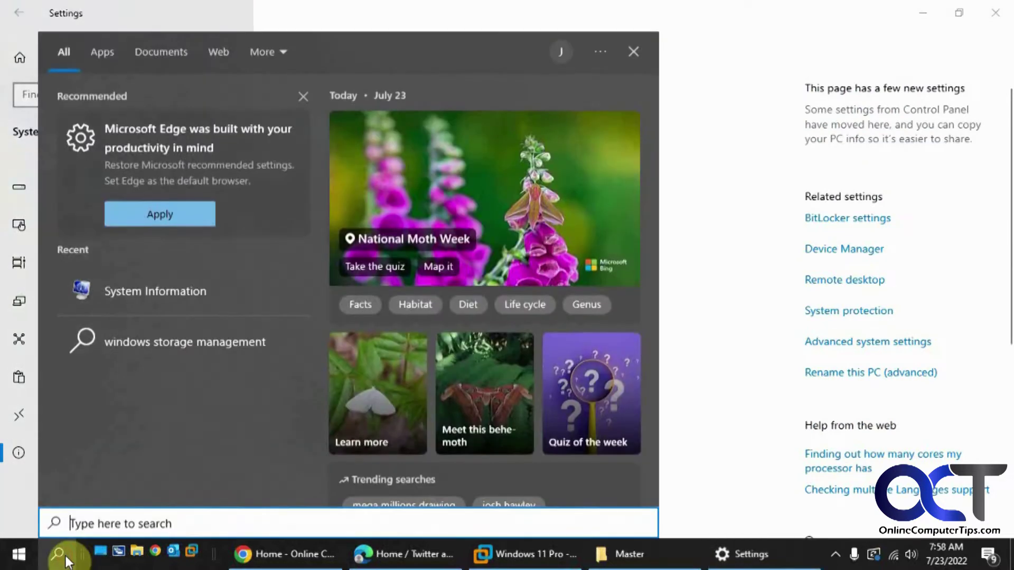
pyautogui.write('syste')
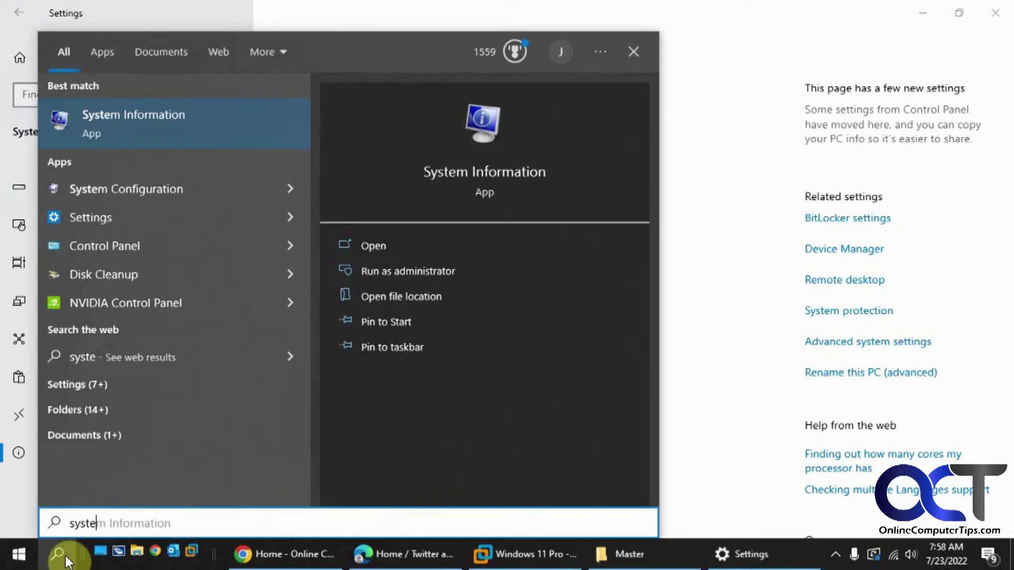
pyautogui.click(175, 124)
pyautogui.click(911, 52)
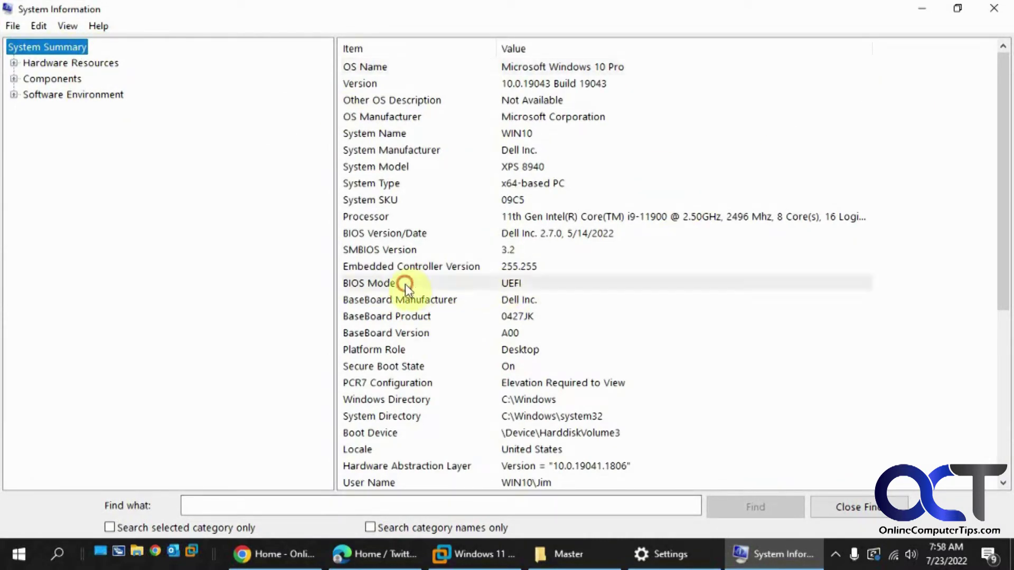
# Select BIOS Mode (UEFI), ending on BIOS Version/Date (Dell Inc. 2.7.0, 5/14/2022).
pyautogui.click(405, 284)
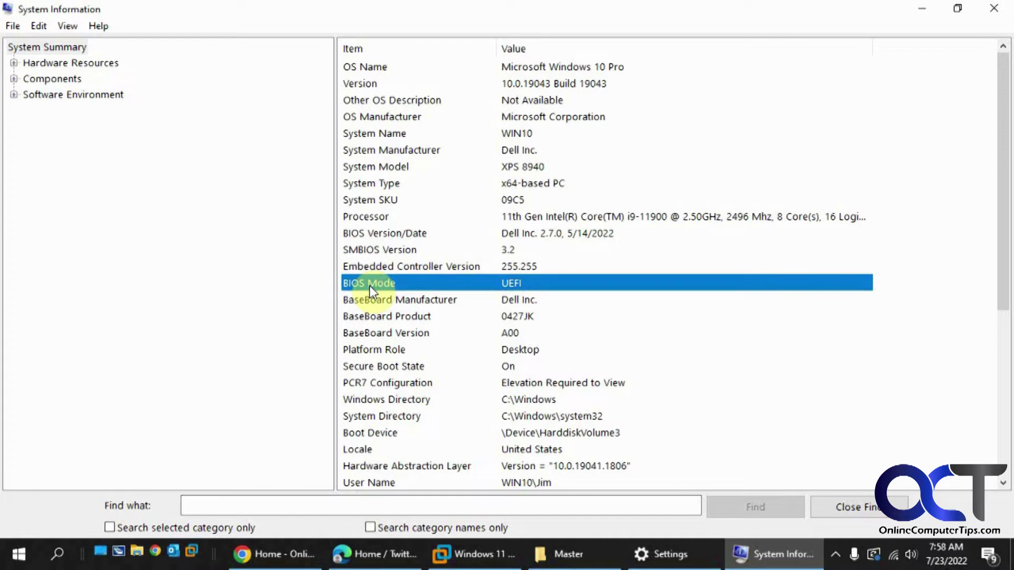
pyautogui.click(396, 233)
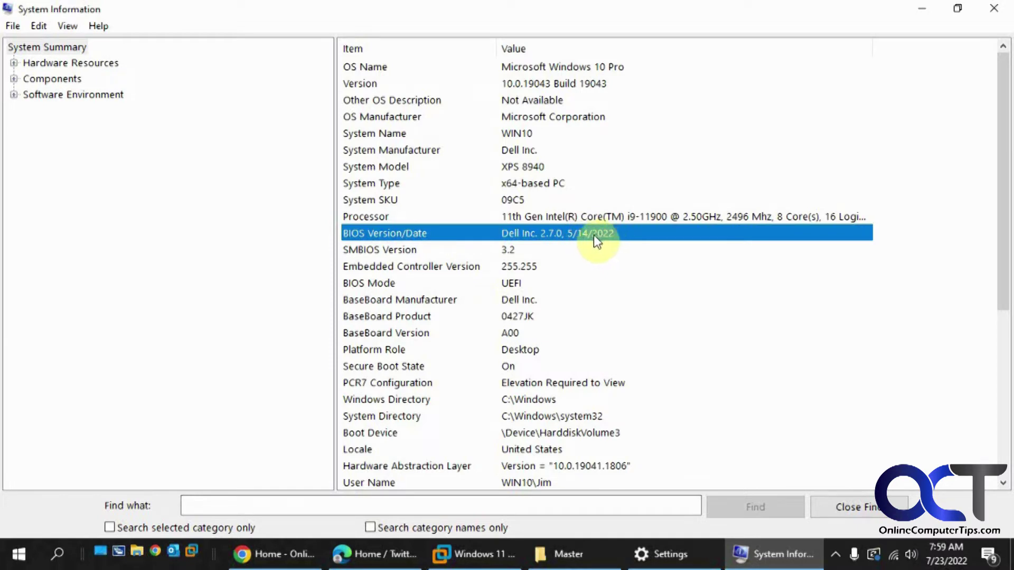
pyautogui.click(408, 250)
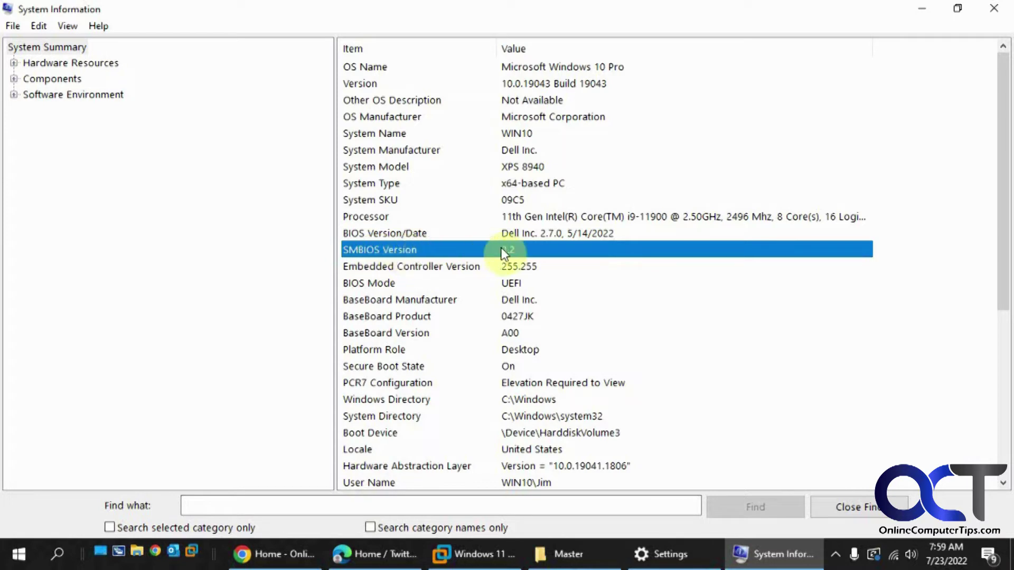
pyautogui.click(517, 234)
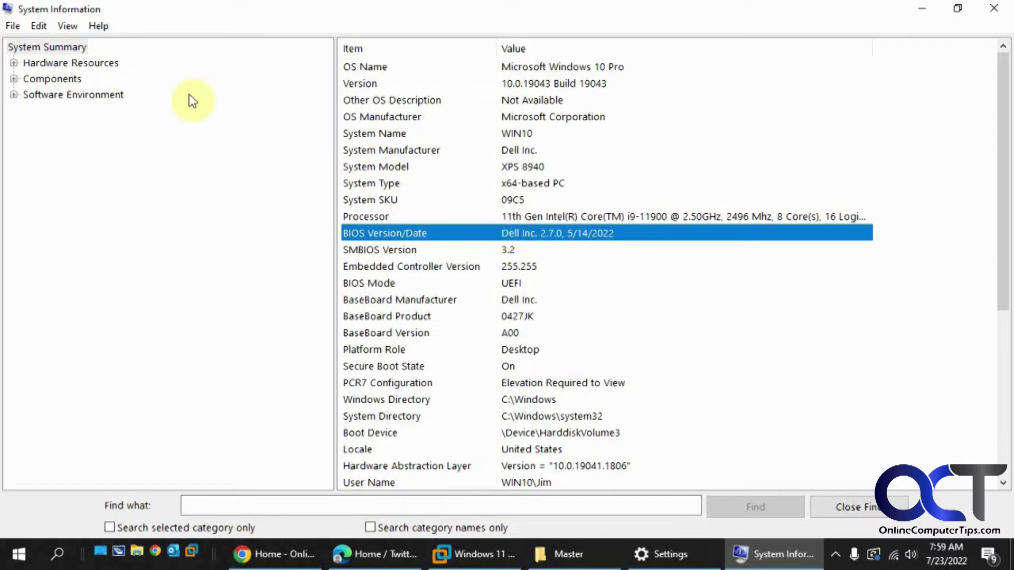
# Reselect BIOS Mode and BIOS Version/Date, then show the full Processor details for the i9-11900.
pyautogui.click(398, 283)
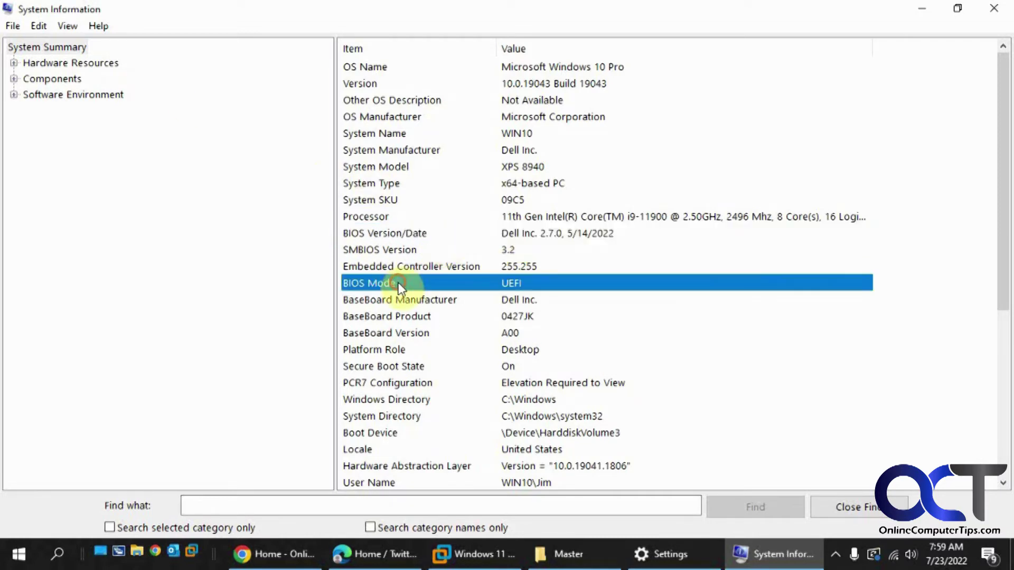
pyautogui.click(408, 251)
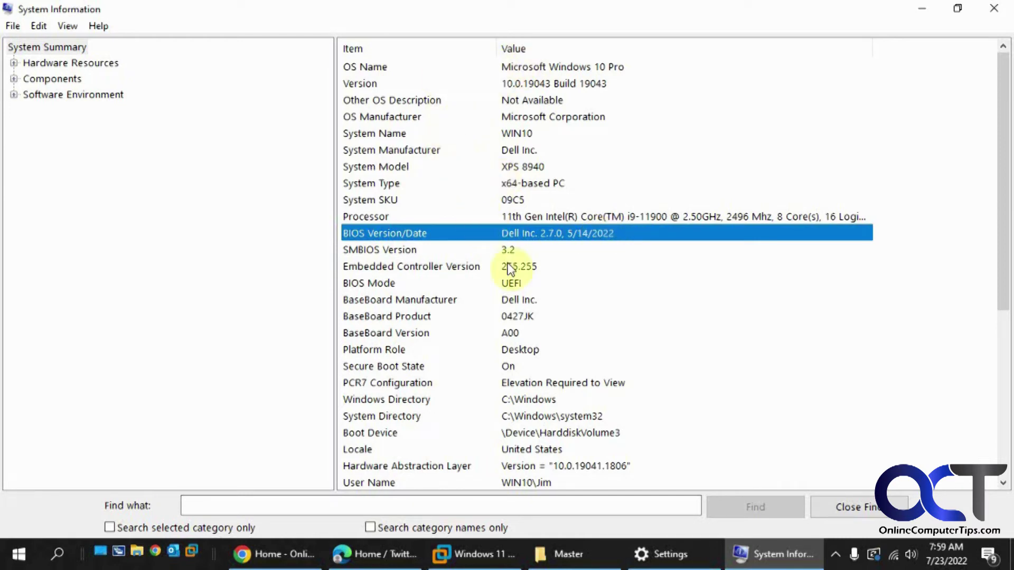
pyautogui.click(516, 214)
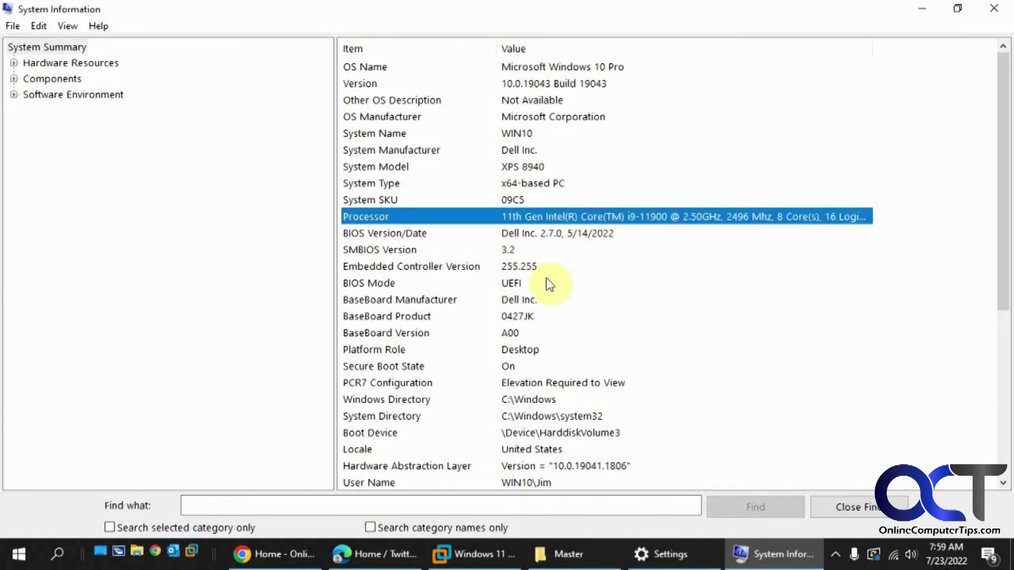
pyautogui.scroll(-5, 584, 321)
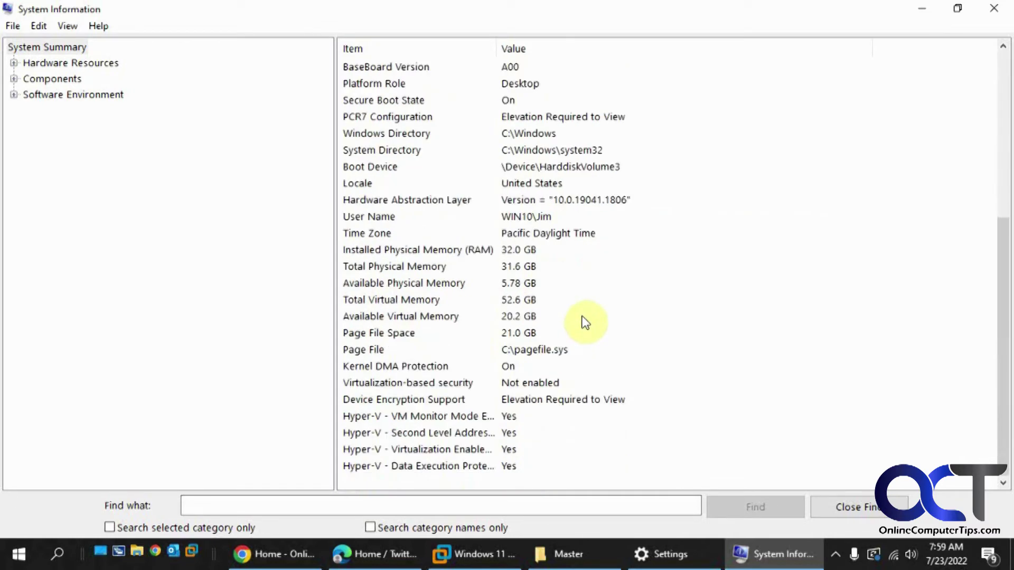
# Select the Installed Physical Memory (RAM) row showing 32.0 GB.
pyautogui.click(507, 253)
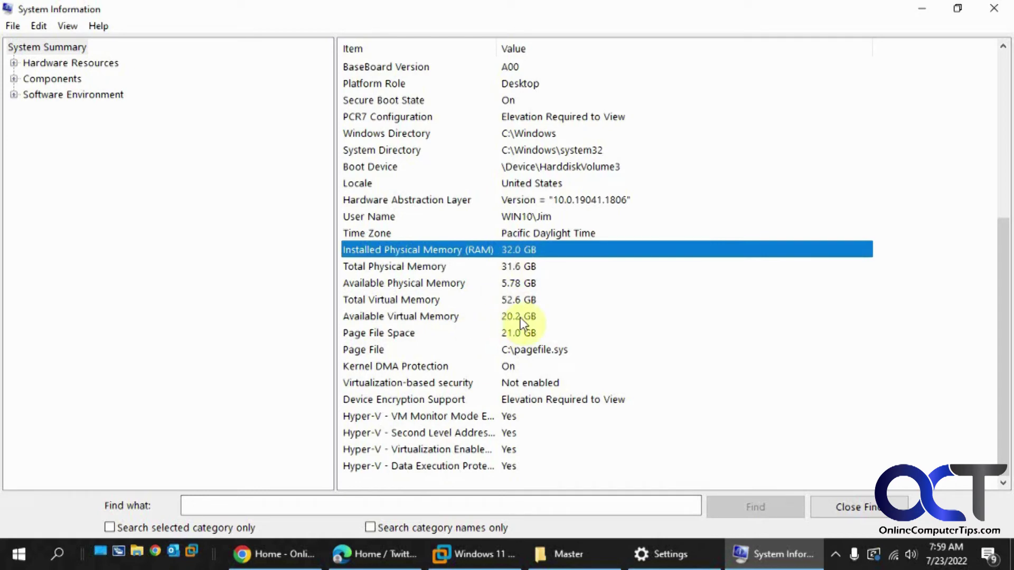
pyautogui.scroll(5, 520, 321)
pyautogui.scroll(1, 518, 320)
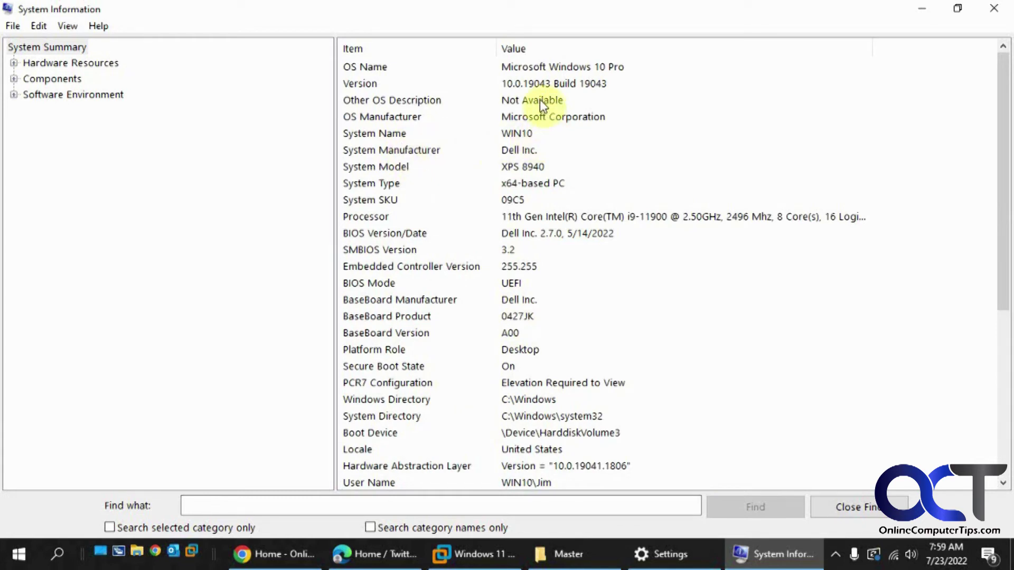
# Check OS Name (Windows 10 Pro) and Version 10.0.19043, then expand Components in the tree.
pyautogui.click(560, 83)
pyautogui.click(558, 65)
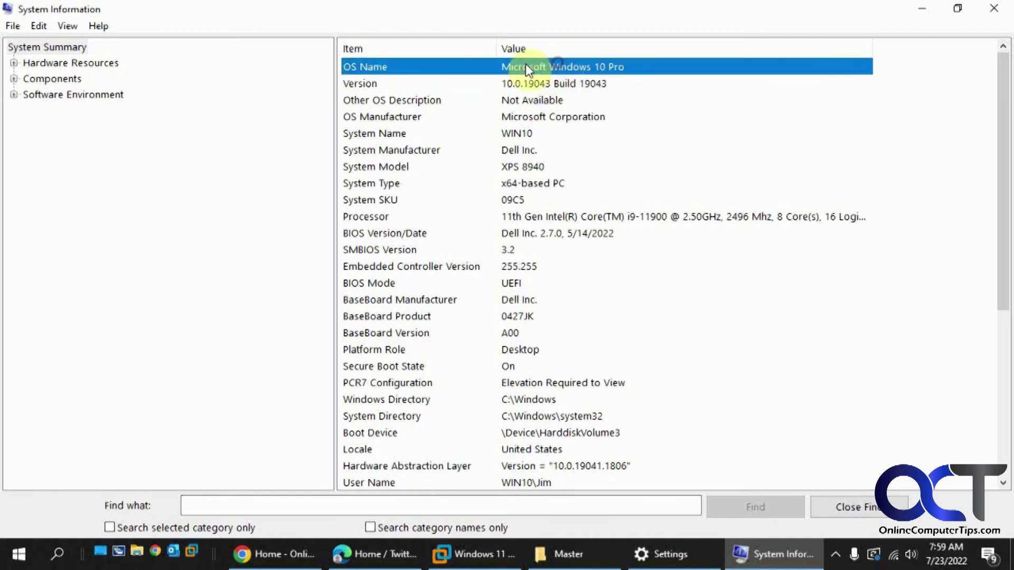
pyautogui.click(556, 83)
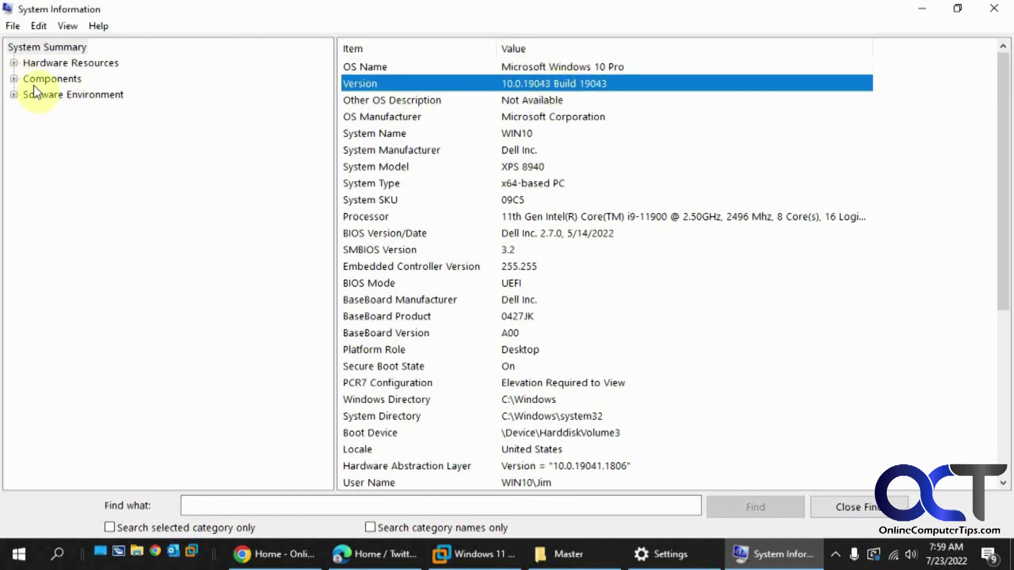
pyautogui.click(13, 79)
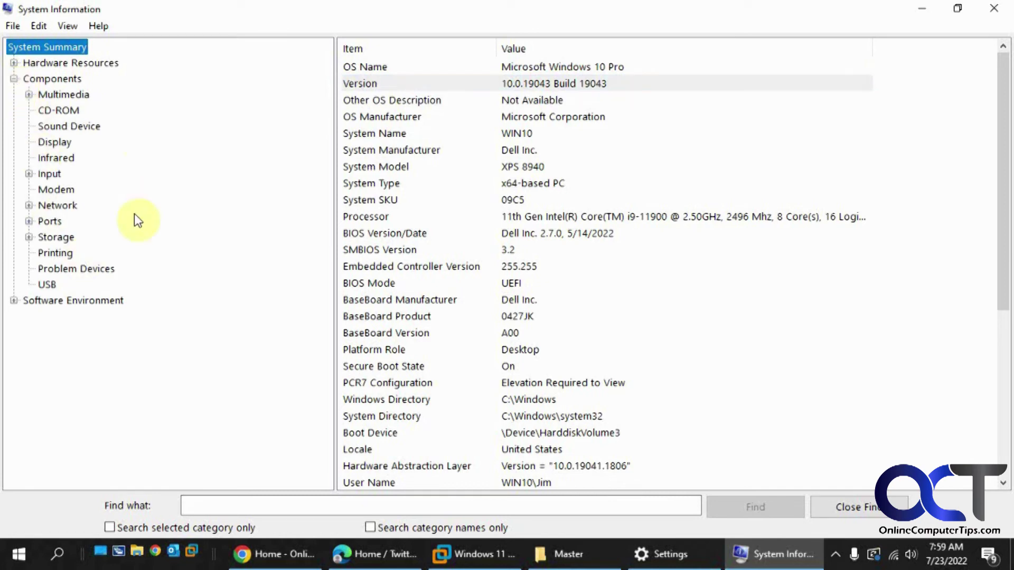